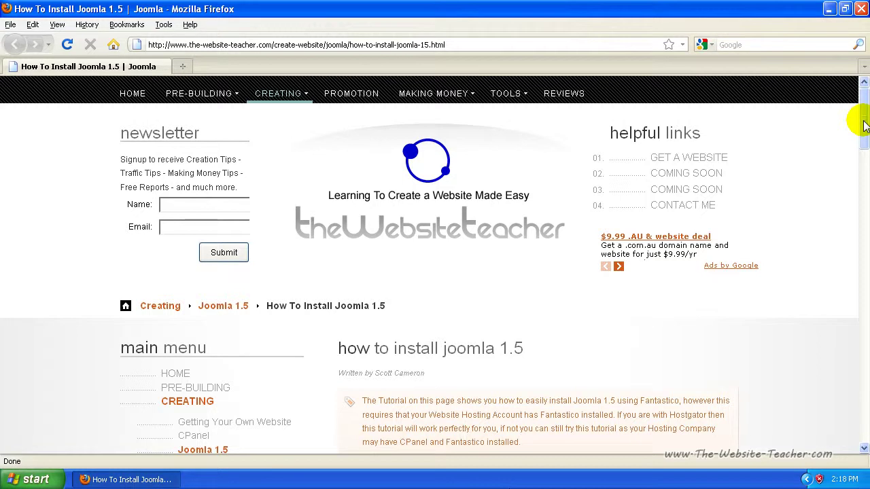
- Open the hosting control panel at learnwebsitebasics.com/cpanel in a new browser tab
{"action": "left_click_drag", "start_coordinate": [864, 124], "coordinate": [862, 175]}
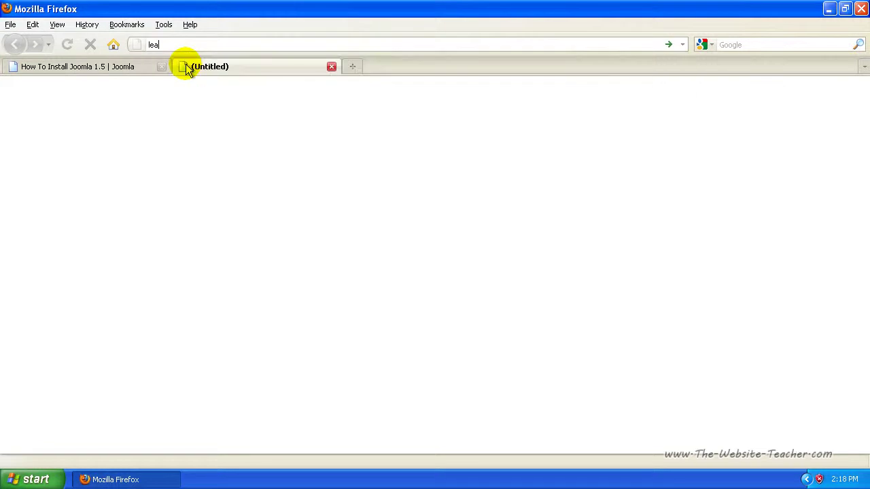
{"action": "type", "text": "r"}
{"action": "key", "text": "Down"}
{"action": "key", "text": "Down"}
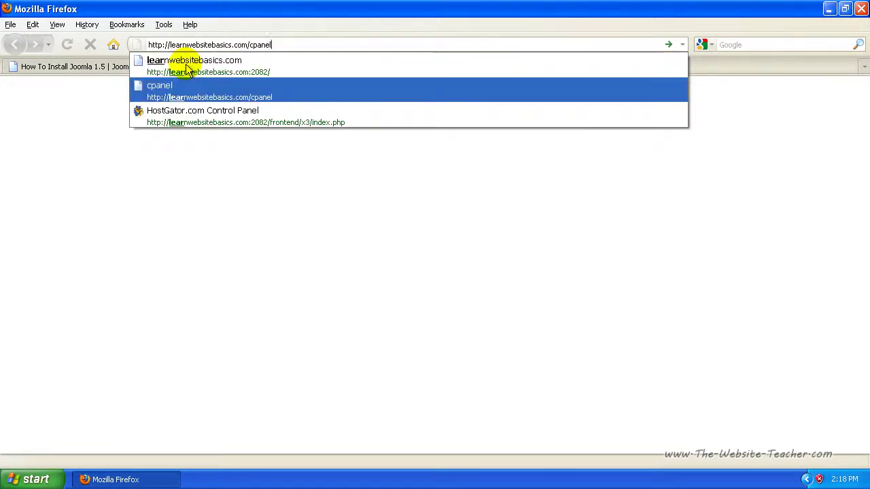
{"action": "key", "text": "Return"}
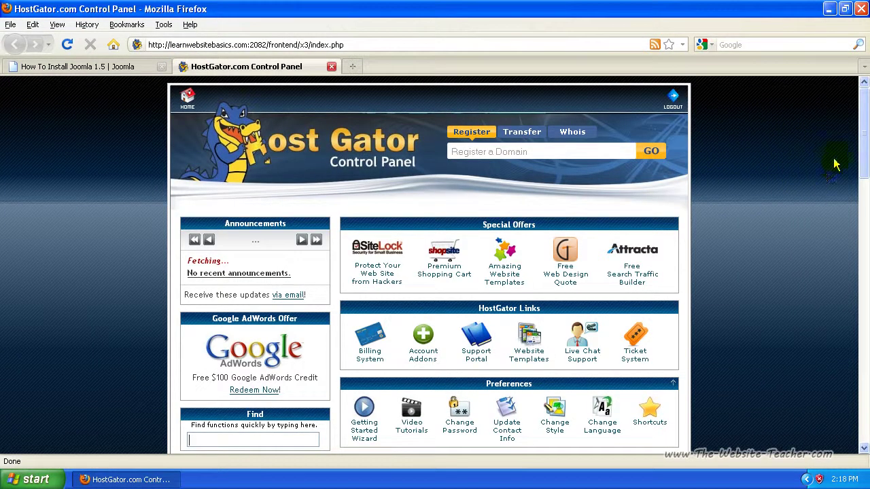
- Open Fantastico De Luxe from the hosting control panel and start a new Joomla 1.5 installation
{"action": "mouse_move", "coordinate": [861, 113]}
{"action": "left_mouse_down"}
{"action": "mouse_move", "coordinate": [855, 243]}
{"action": "mouse_move", "coordinate": [816, 282]}
{"action": "mouse_move", "coordinate": [722, 322]}
{"action": "left_mouse_up"}
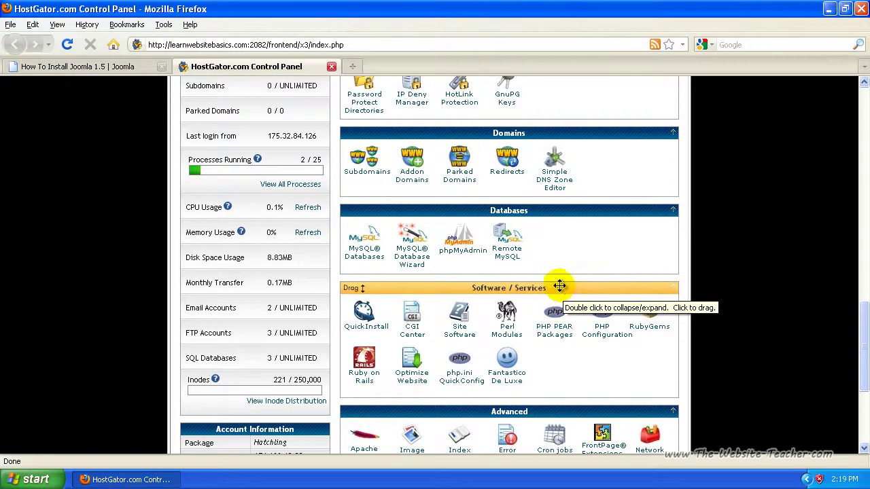
{"action": "left_click", "coordinate": [507, 365]}
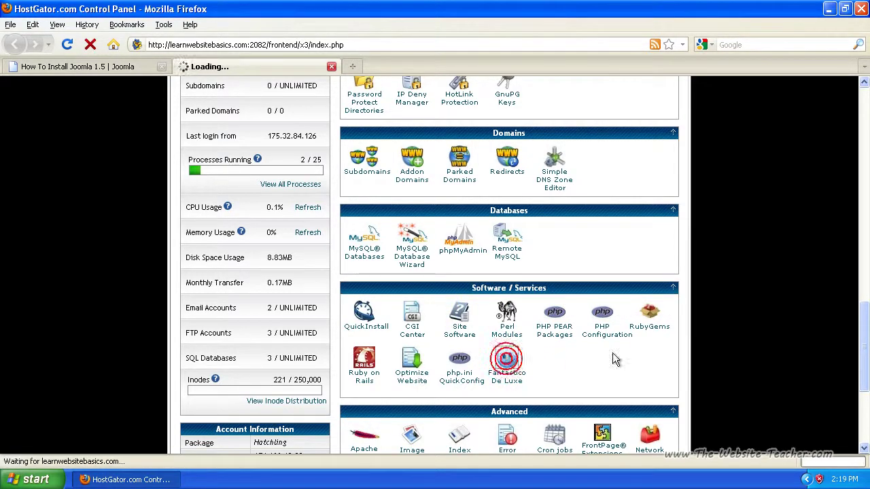
{"action": "scroll", "coordinate": [865, 133], "scroll_direction": "down", "scroll_amount": 3}
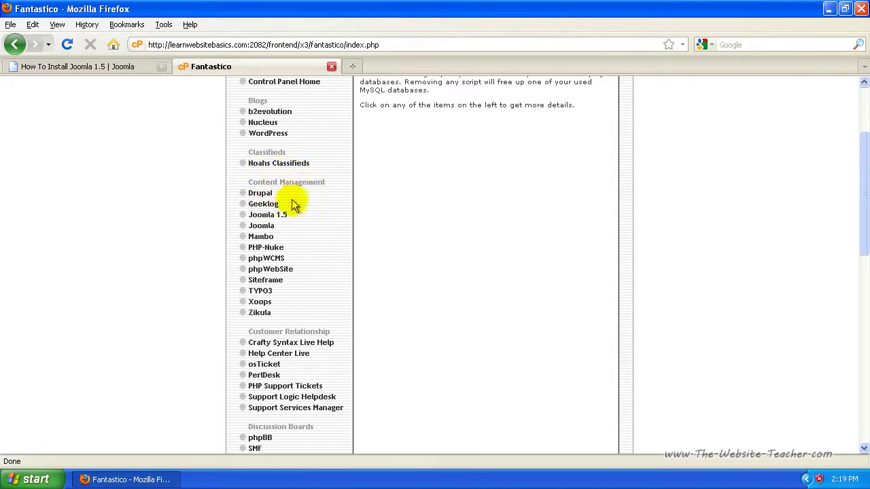
{"action": "left_click", "coordinate": [261, 216]}
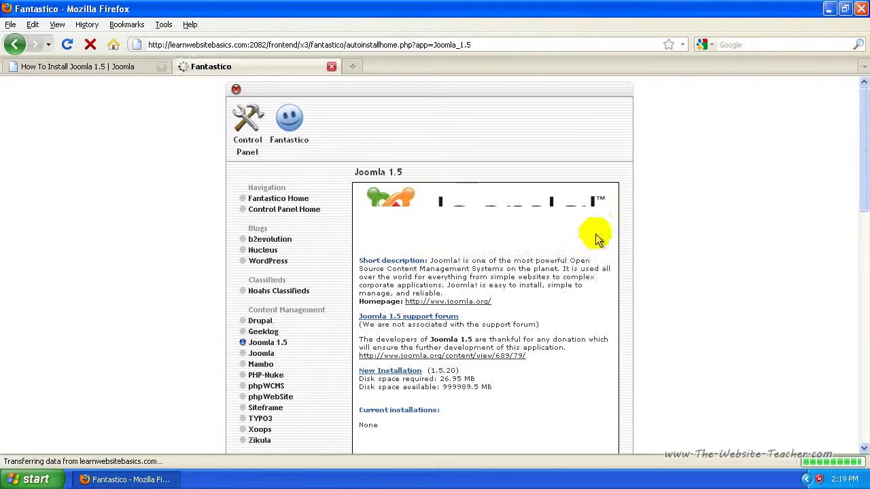
{"action": "scroll", "coordinate": [615, 226], "scroll_direction": "down", "scroll_amount": 2}
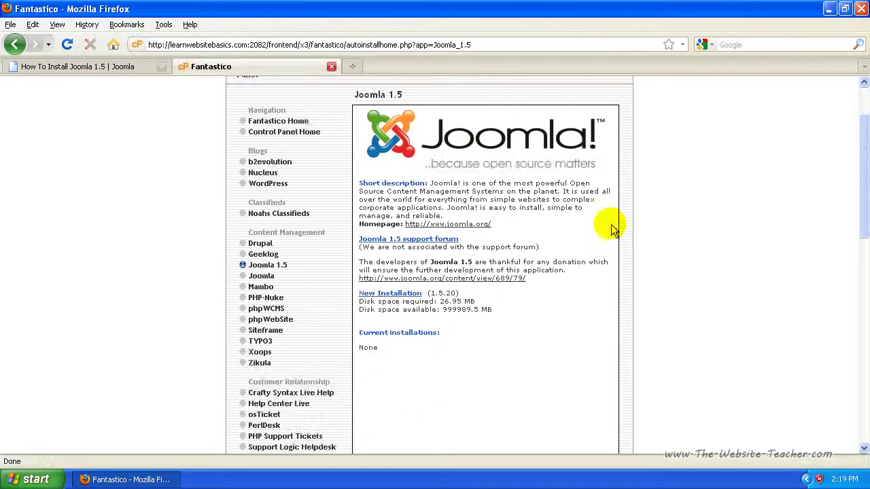
{"action": "left_click", "coordinate": [382, 297]}
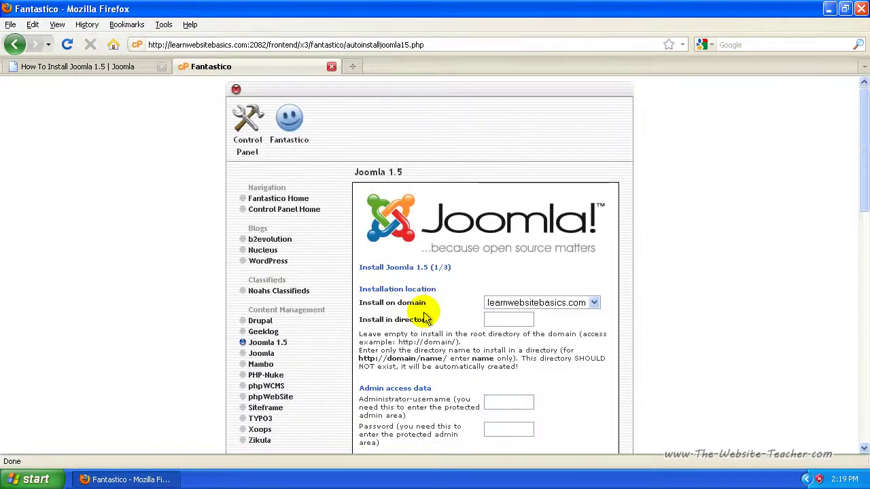
- Choose learnwebsitebasics.com as the domain on which Joomla 1.5 is installed
{"action": "scroll", "coordinate": [438, 303], "scroll_direction": "down", "scroll_amount": 2}
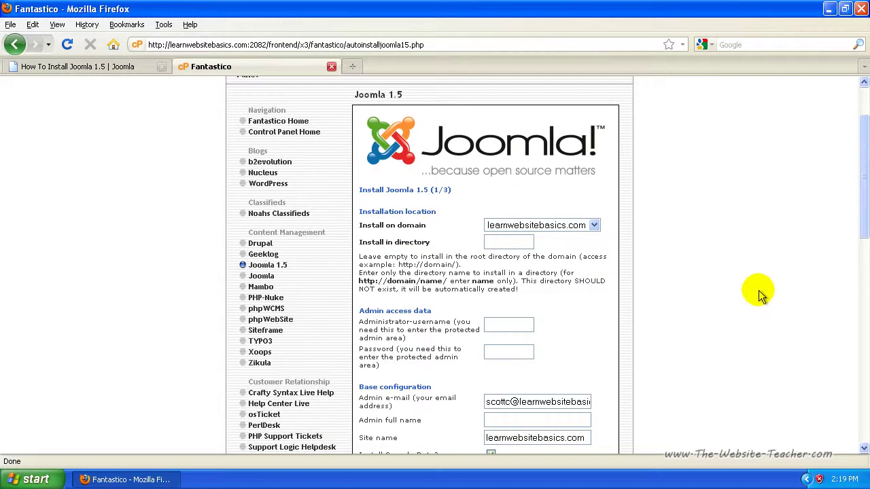
{"action": "left_click_drag", "start_coordinate": [862, 210], "coordinate": [860, 221]}
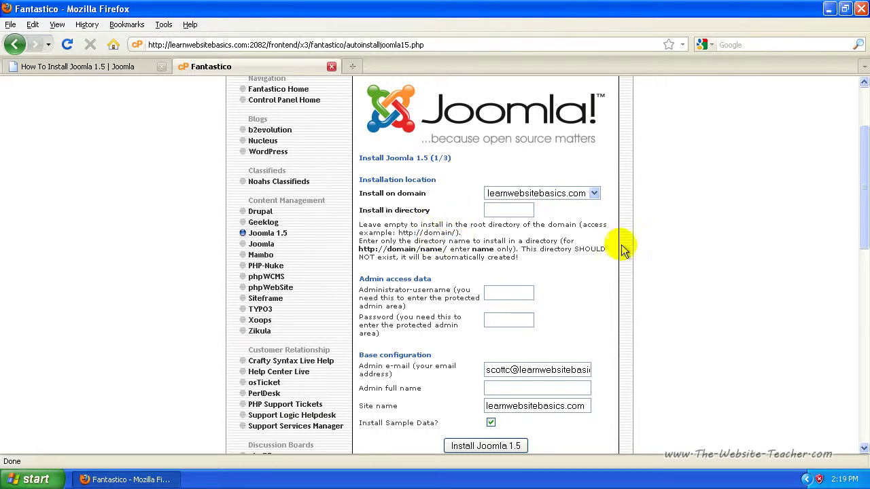
{"action": "left_click", "coordinate": [547, 194]}
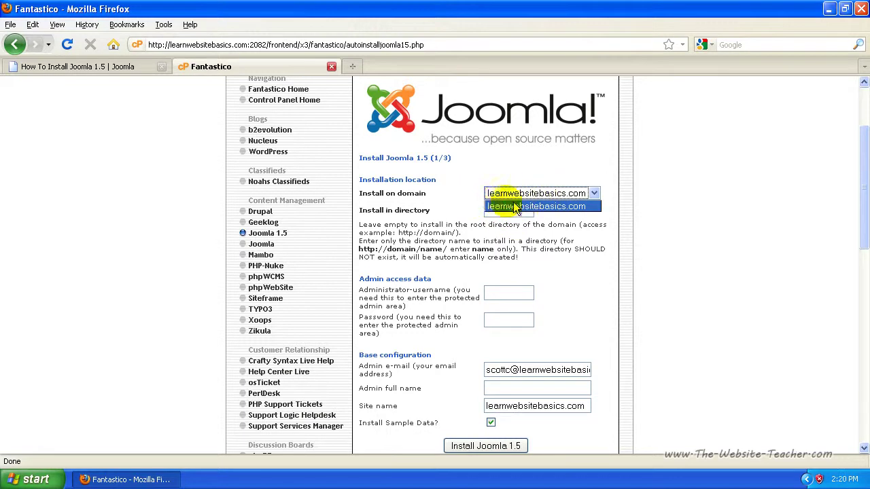
{"action": "left_click", "coordinate": [490, 205]}
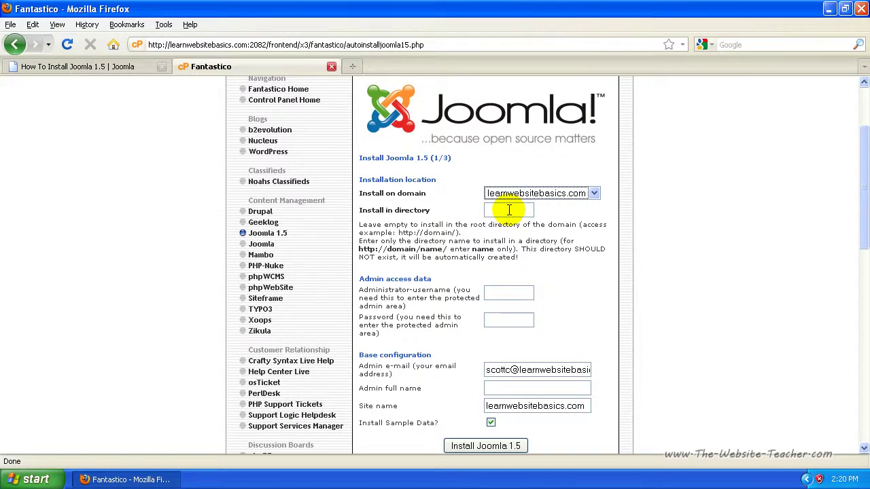
{"action": "left_click", "coordinate": [507, 210]}
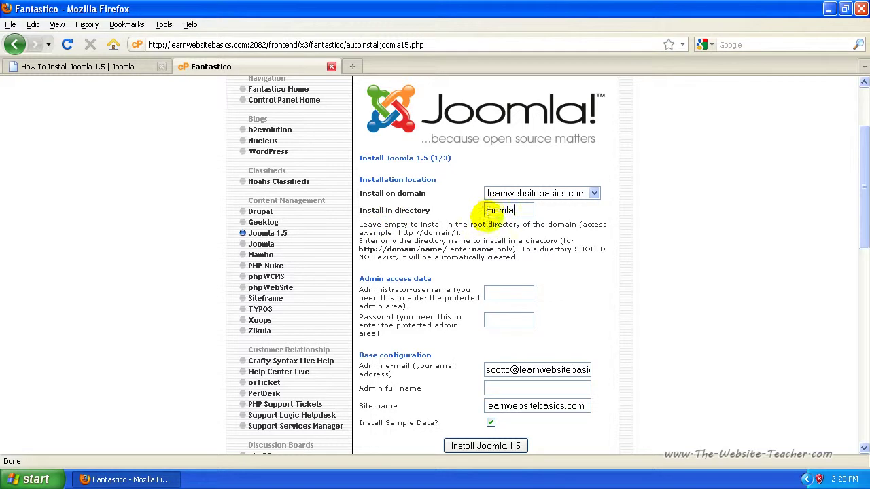
{"action": "left_click_drag", "start_coordinate": [518, 210], "coordinate": [481, 210]}
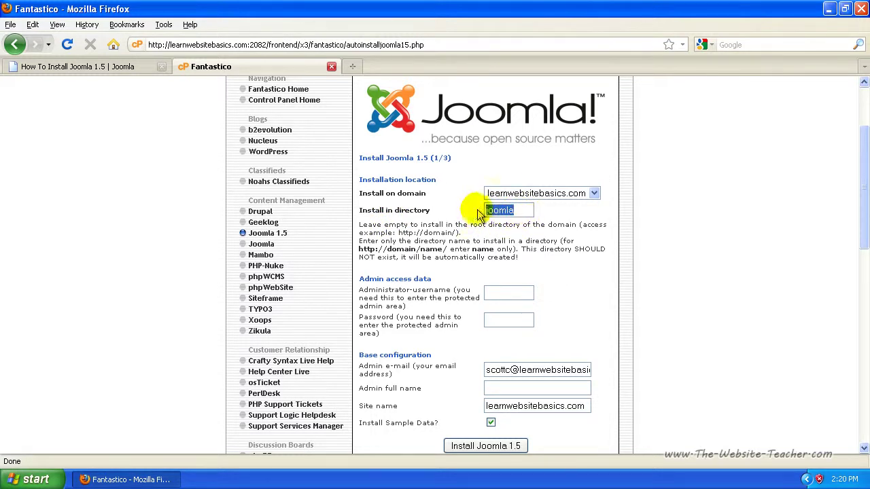
{"action": "key", "text": "BackSpace"}
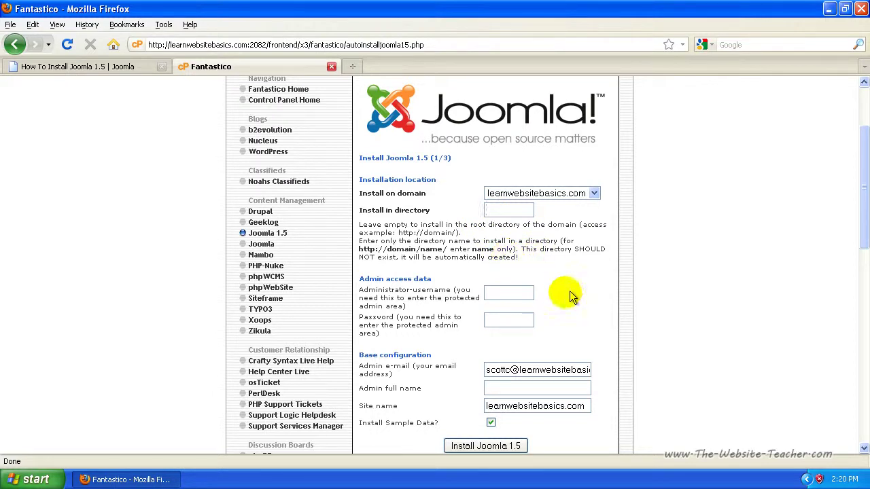
- Set the administrator username to admin and enter the administrator password in the admin access data
{"action": "left_click", "coordinate": [494, 292]}
{"action": "scroll", "coordinate": [441, 287], "scroll_direction": "up", "scroll_amount": 2}
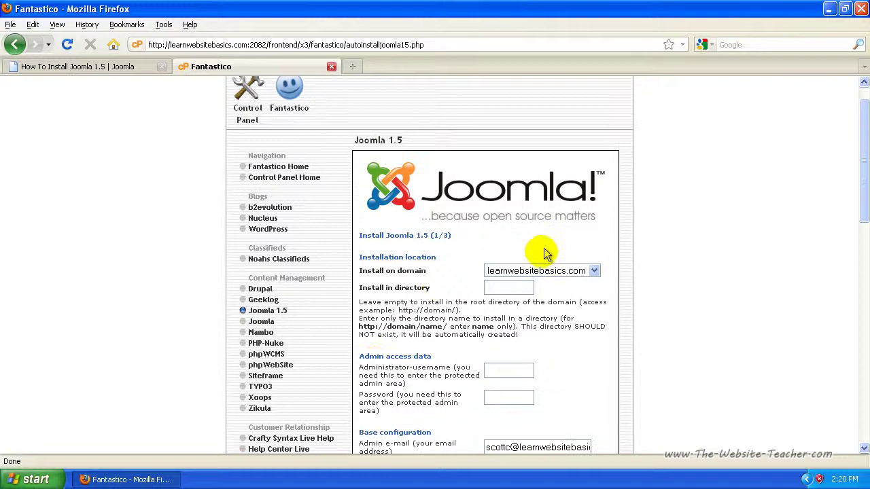
{"action": "scroll", "coordinate": [544, 299], "scroll_direction": "down", "scroll_amount": 4}
{"action": "left_click", "coordinate": [501, 215]}
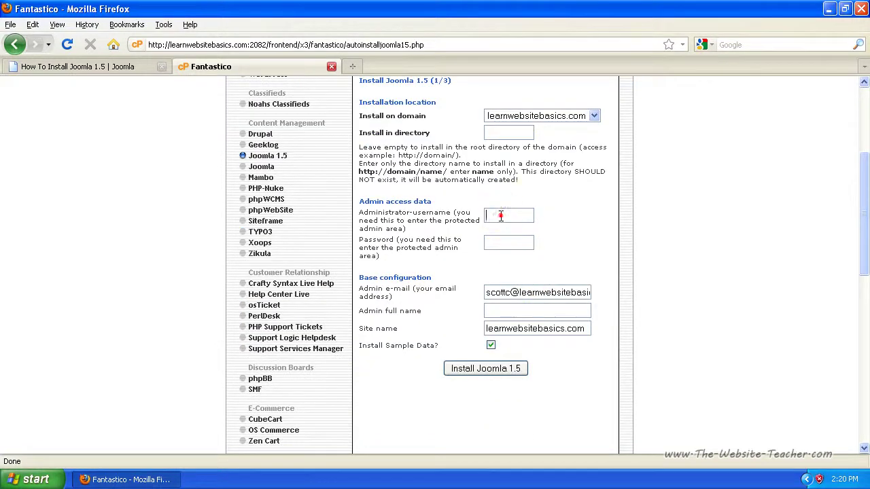
{"action": "type", "text": "admin"}
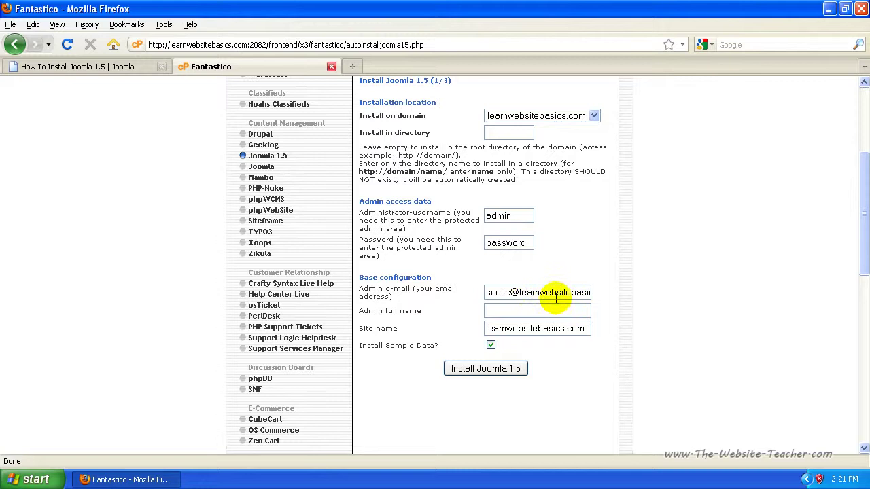
- Set the site name to Learn Website Basics and submit the Joomla 1.5 installation form with sample data included
{"action": "left_click", "coordinate": [511, 311]}
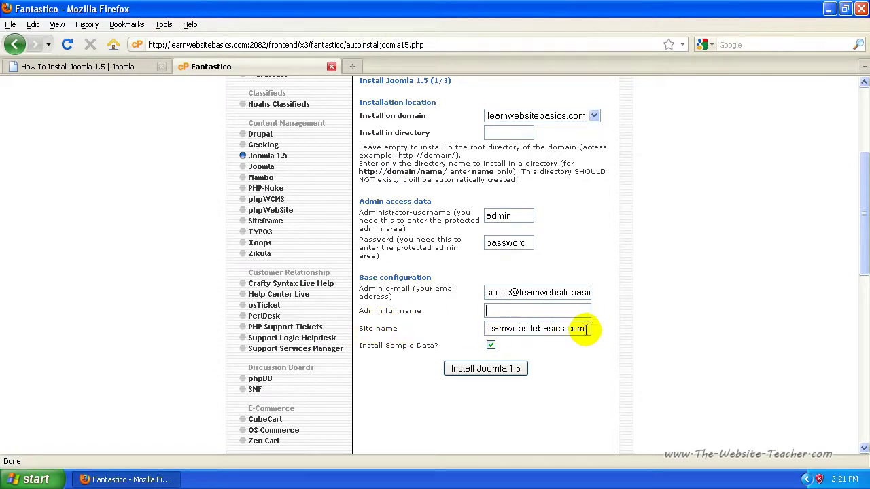
{"action": "left_click_drag", "start_coordinate": [586, 329], "coordinate": [481, 328]}
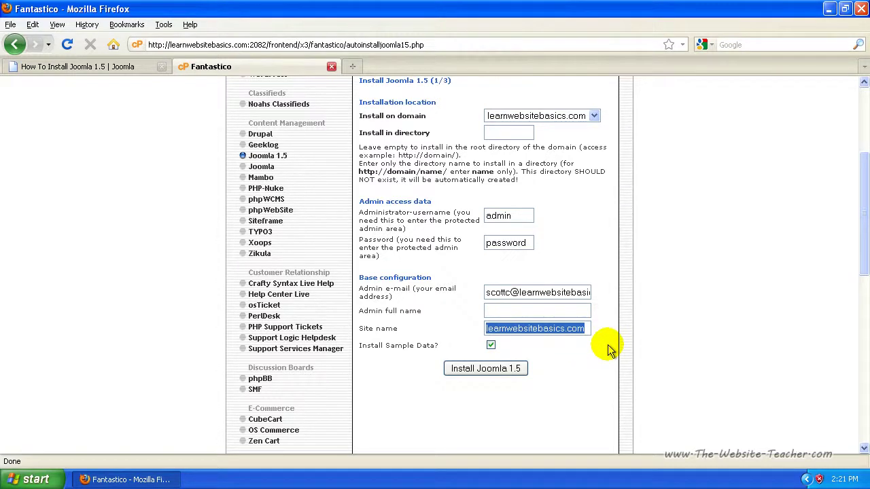
{"action": "type", "text": "Lear"}
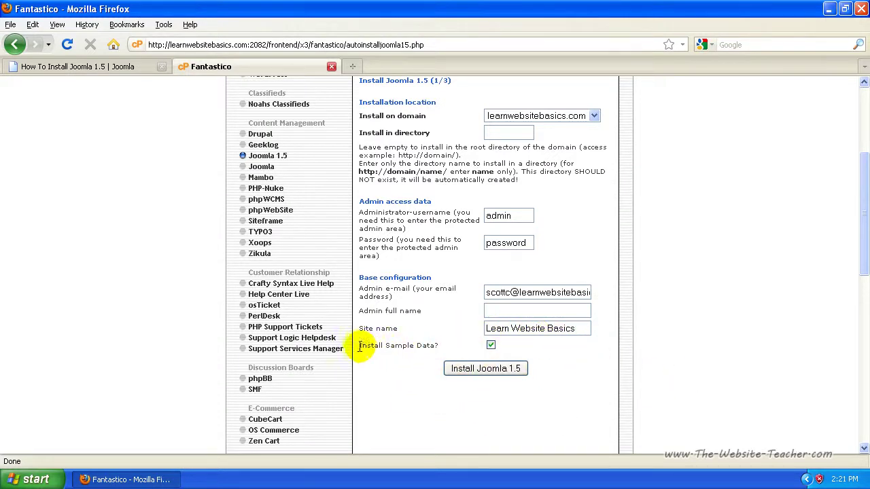
{"action": "left_click", "coordinate": [491, 347]}
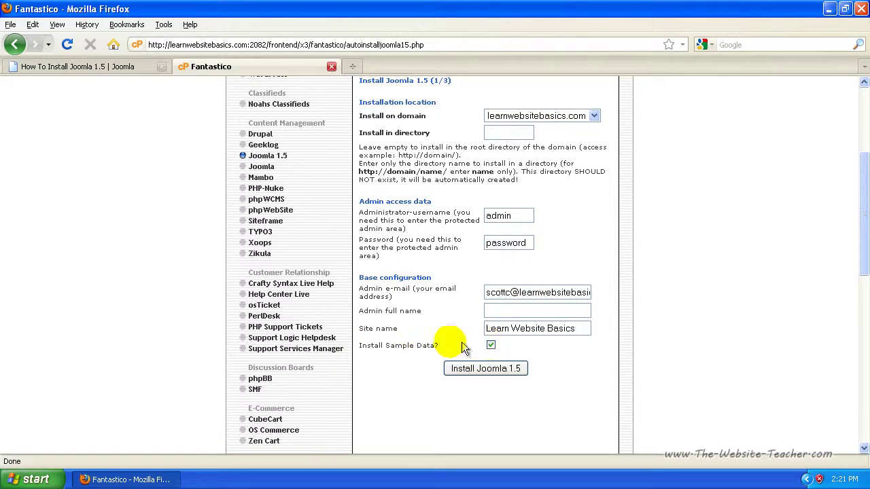
{"action": "left_click", "coordinate": [485, 373]}
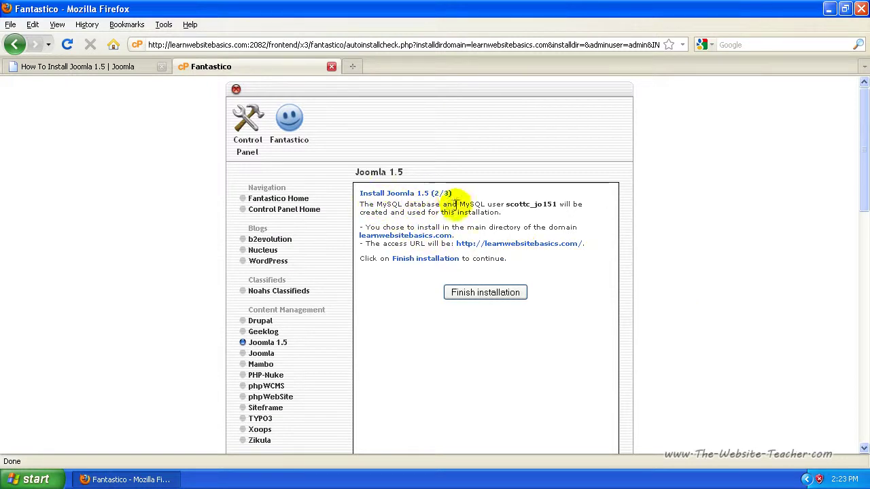
- Finish the Joomla 1.5 installation and place the cursor in the field for e-mailing the installation details
{"action": "left_click_drag", "start_coordinate": [505, 205], "coordinate": [554, 208]}
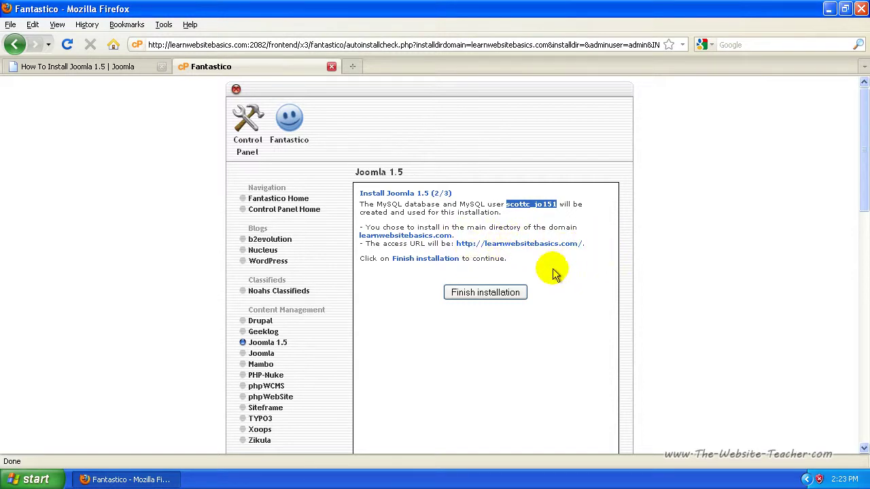
{"action": "left_click", "coordinate": [487, 294]}
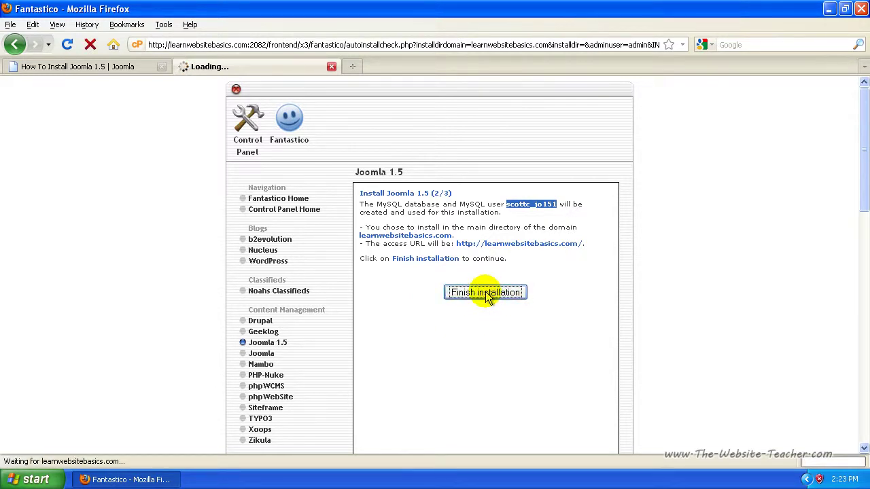
{"action": "scroll", "coordinate": [430, 240], "scroll_direction": "down", "scroll_amount": 2}
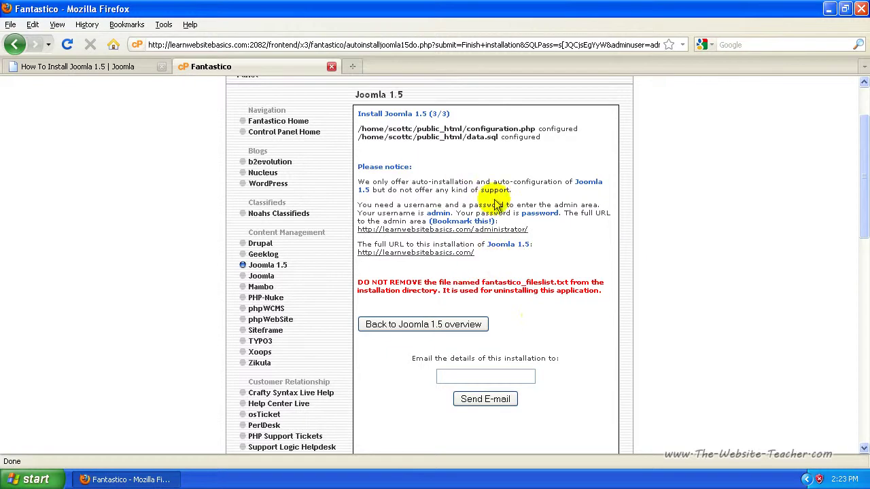
{"action": "left_click", "coordinate": [441, 378]}
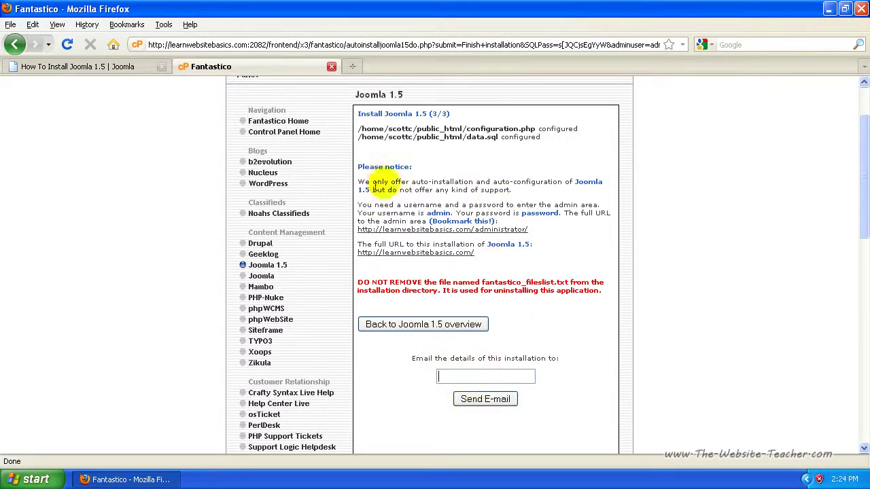
{"action": "left_click", "coordinate": [355, 67]}
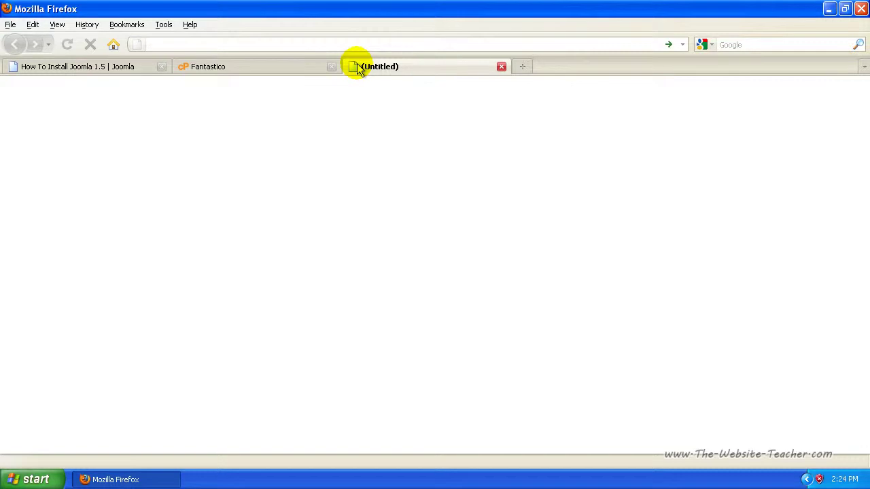
{"action": "type", "text": "lea"}
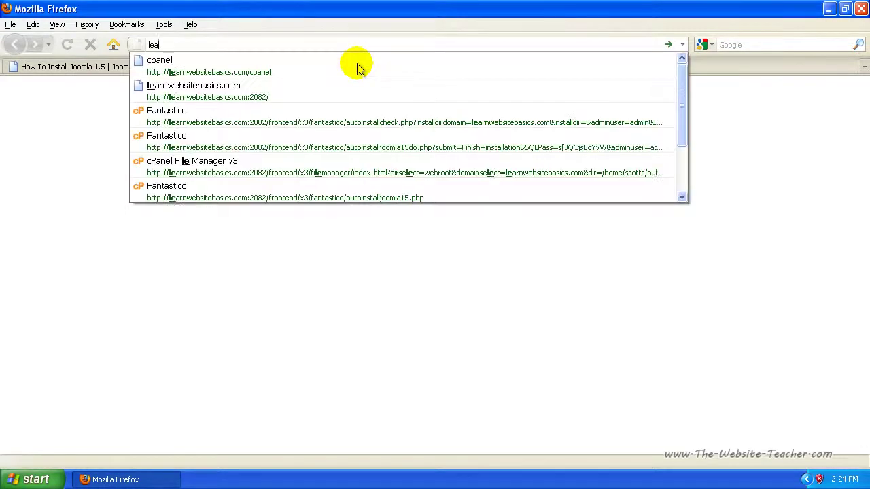
{"action": "key", "text": "Down"}
{"action": "key", "text": "BackSpace"}
{"action": "key", "text": "BackSpace"}
{"action": "key", "text": "BackSpace"}
{"action": "key", "text": "BackSpace"}
{"action": "key", "text": "BackSpace"}
{"action": "key", "text": "BackSpace"}
{"action": "key", "text": "BackSpace"}
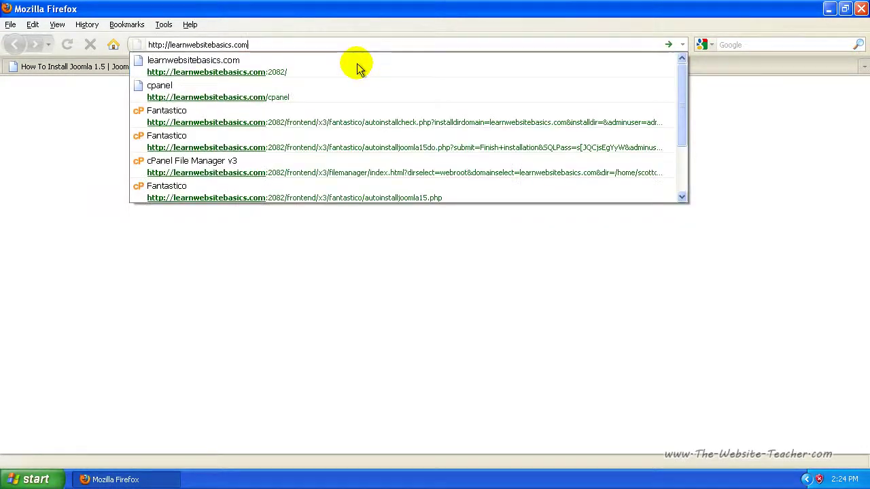
{"action": "key", "text": "Return"}
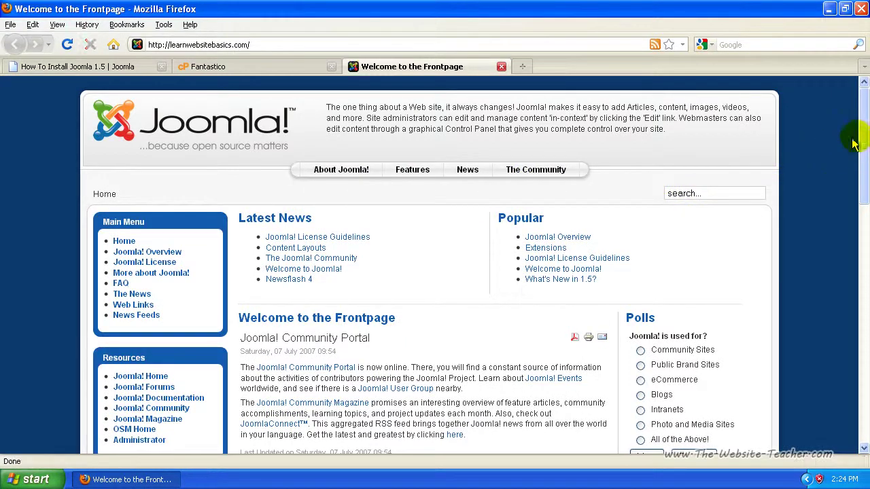
{"action": "left_click_drag", "start_coordinate": [860, 136], "coordinate": [859, 159]}
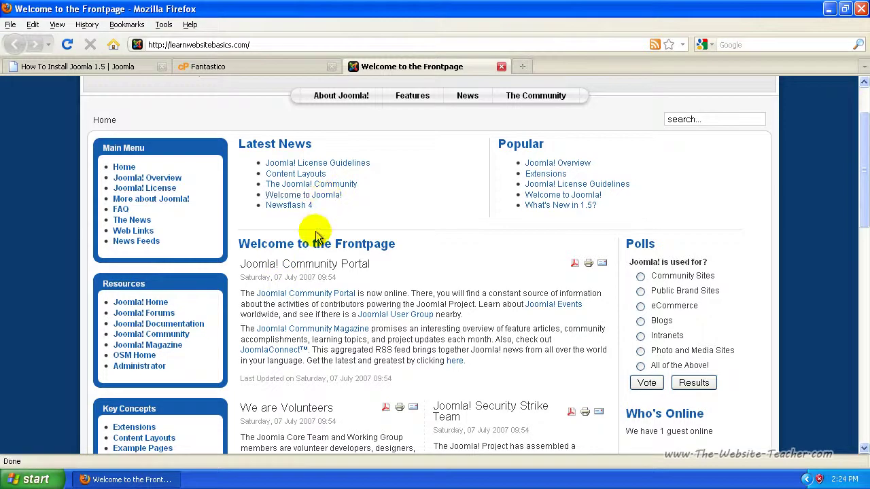
{"action": "scroll", "coordinate": [812, 272], "scroll_direction": "up", "scroll_amount": 2}
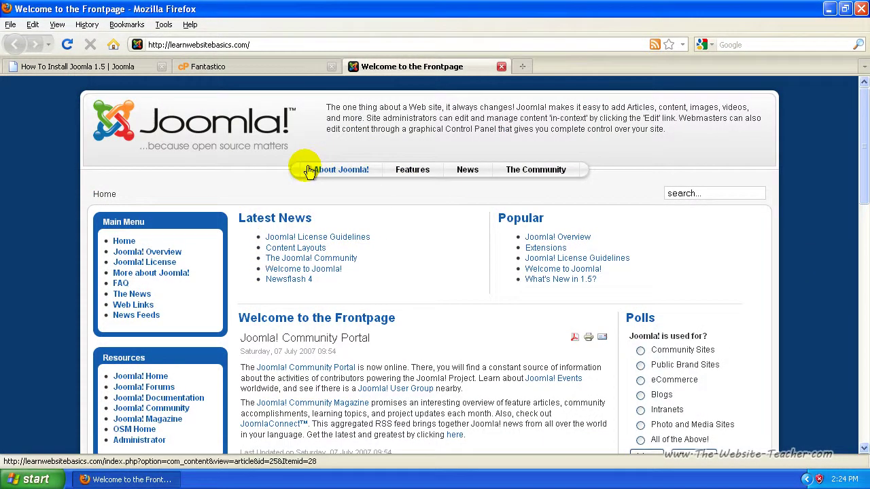
{"action": "scroll", "coordinate": [148, 266], "scroll_direction": "down", "scroll_amount": 4}
{"action": "scroll", "coordinate": [184, 330], "scroll_direction": "down", "scroll_amount": 4}
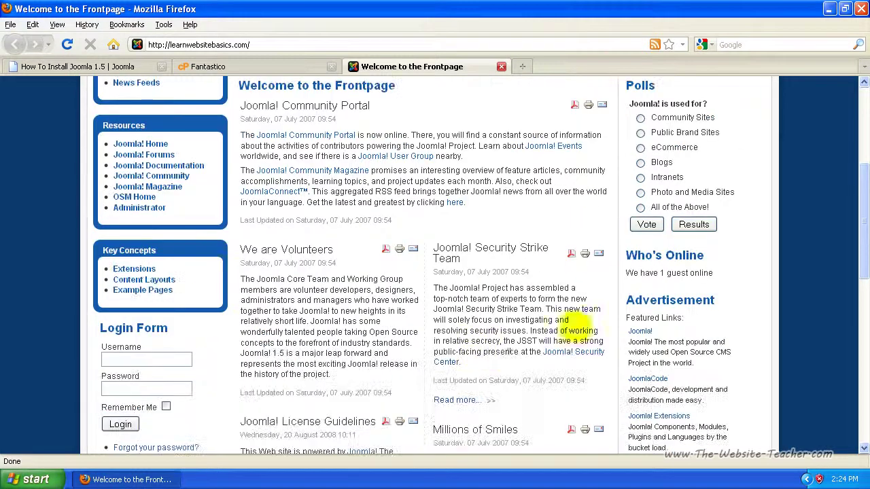
{"action": "scroll", "coordinate": [568, 270], "scroll_direction": "up", "scroll_amount": 8}
{"action": "scroll", "coordinate": [564, 272], "scroll_direction": "down", "scroll_amount": 2}
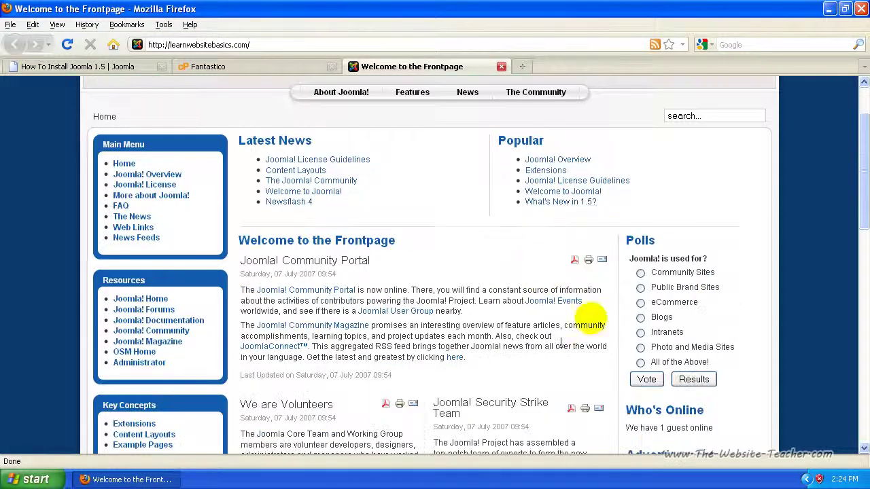
{"action": "scroll", "coordinate": [529, 277], "scroll_direction": "up", "scroll_amount": 2}
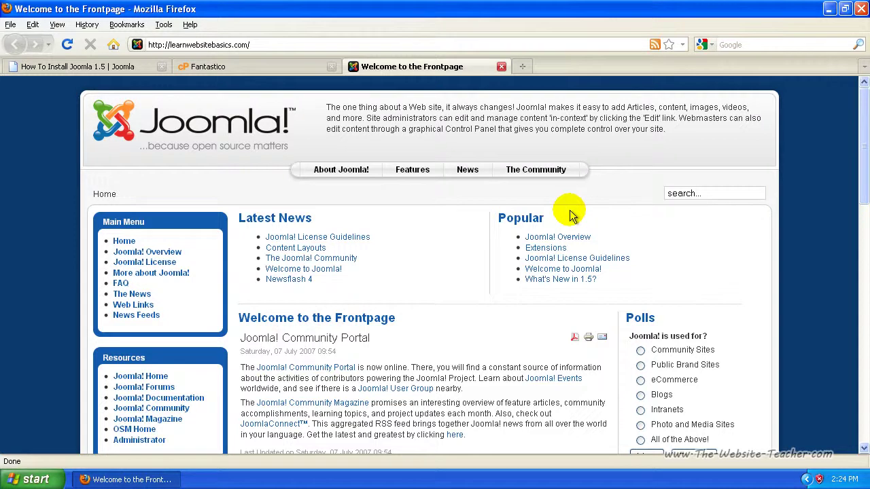
{"action": "scroll", "coordinate": [516, 253], "scroll_direction": "down", "scroll_amount": 6}
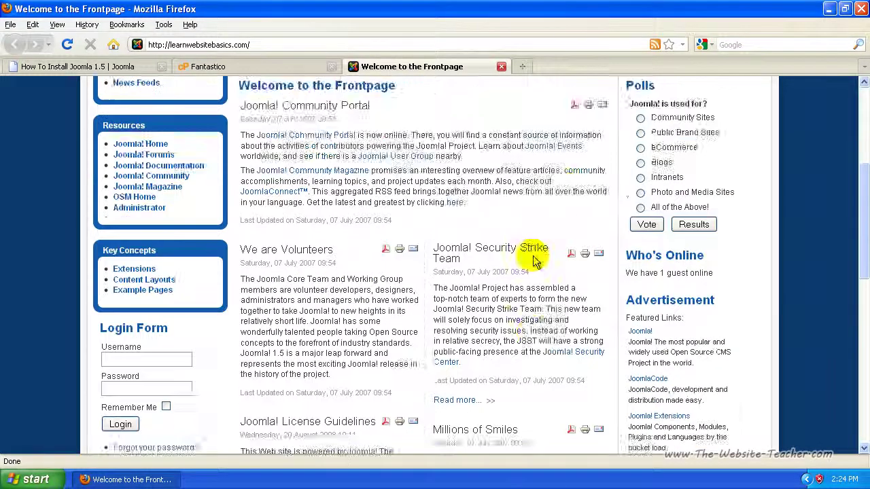
{"action": "scroll", "coordinate": [534, 261], "scroll_direction": "up", "scroll_amount": 6}
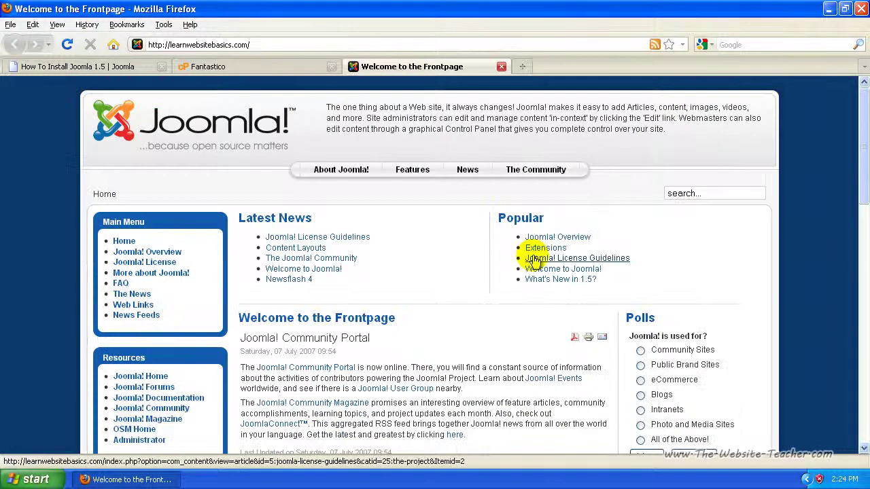
{"action": "left_click", "coordinate": [275, 44]}
{"action": "left_click", "coordinate": [275, 45]}
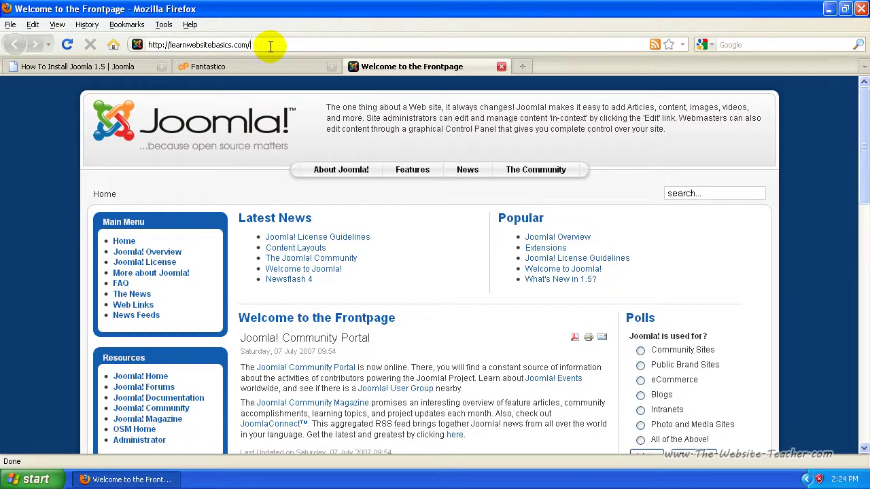
{"action": "type", "text": "administrator"}
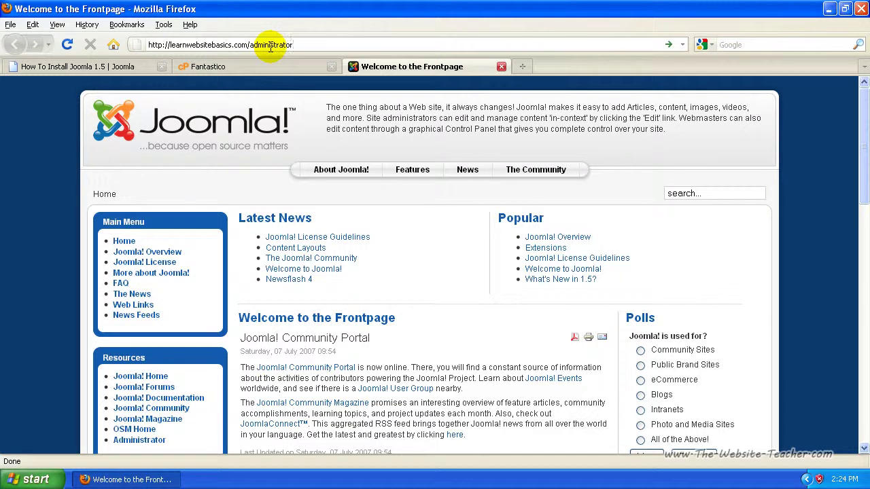
{"action": "key", "text": "Return"}
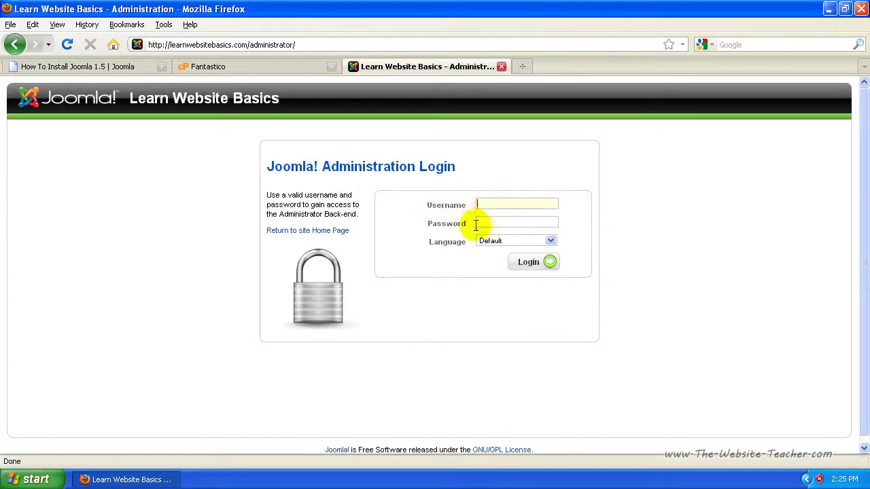
- Log in to the Joomla administration with the username admin and the administrator password
{"action": "left_click", "coordinate": [503, 223]}
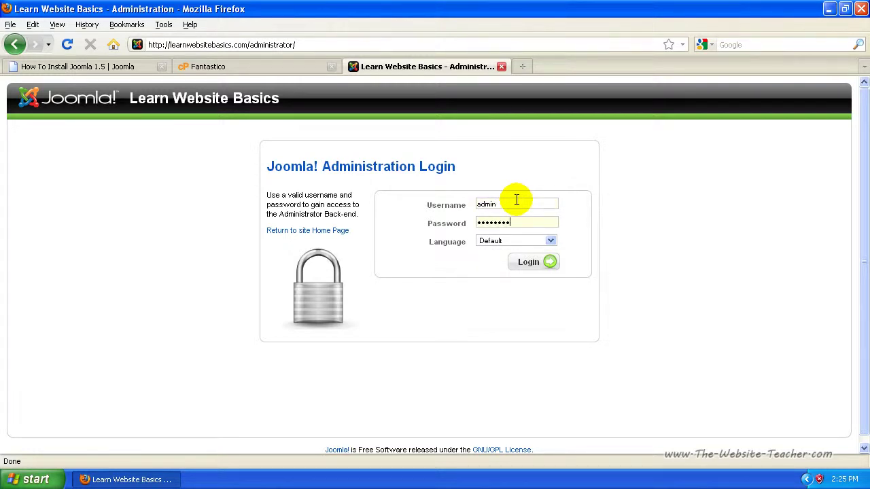
{"action": "left_click", "coordinate": [534, 268]}
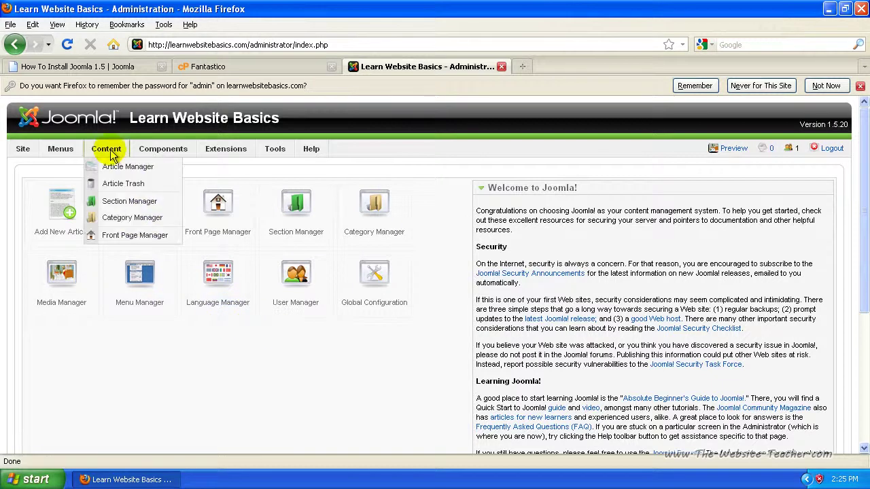
- Log out of the Joomla administration and return to the open How To Install Joomla 1.5 tutorial page
{"action": "mouse_move", "coordinate": [61, 154]}
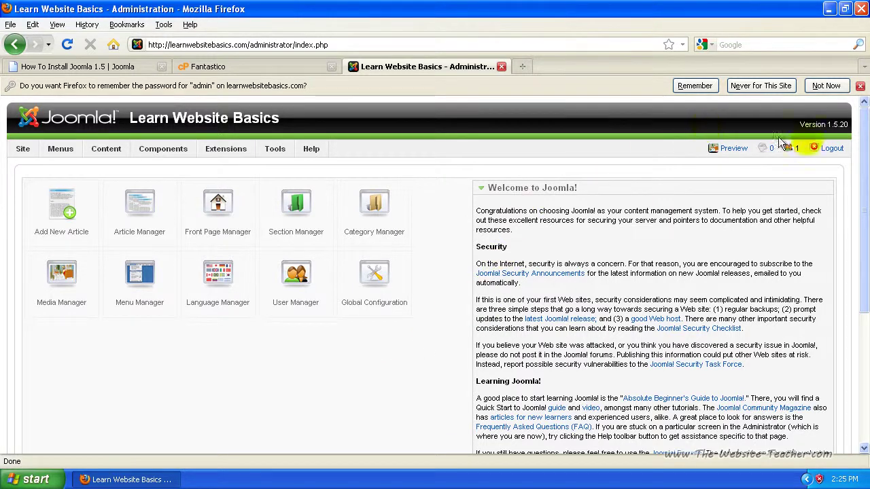
{"action": "left_click", "coordinate": [832, 150]}
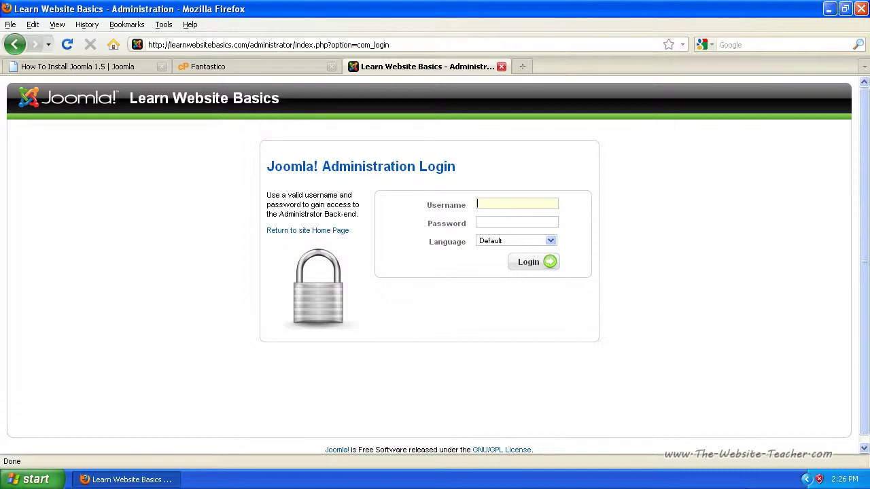
{"action": "left_click", "coordinate": [93, 70]}
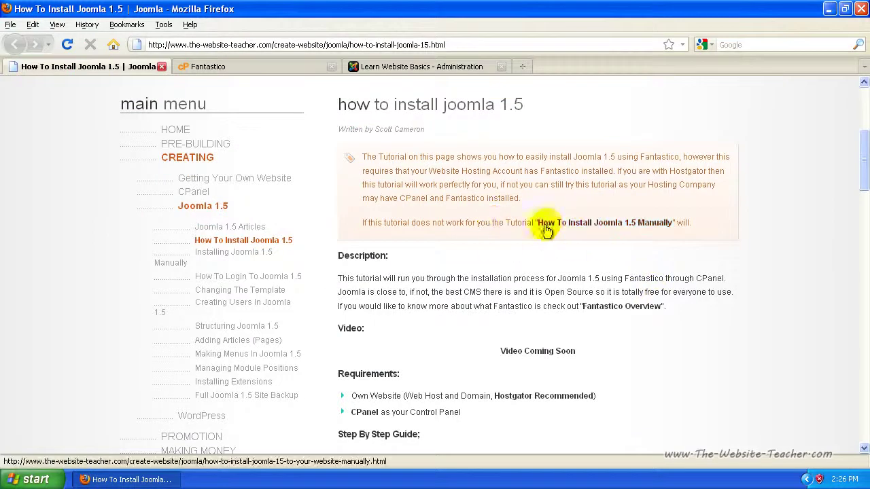